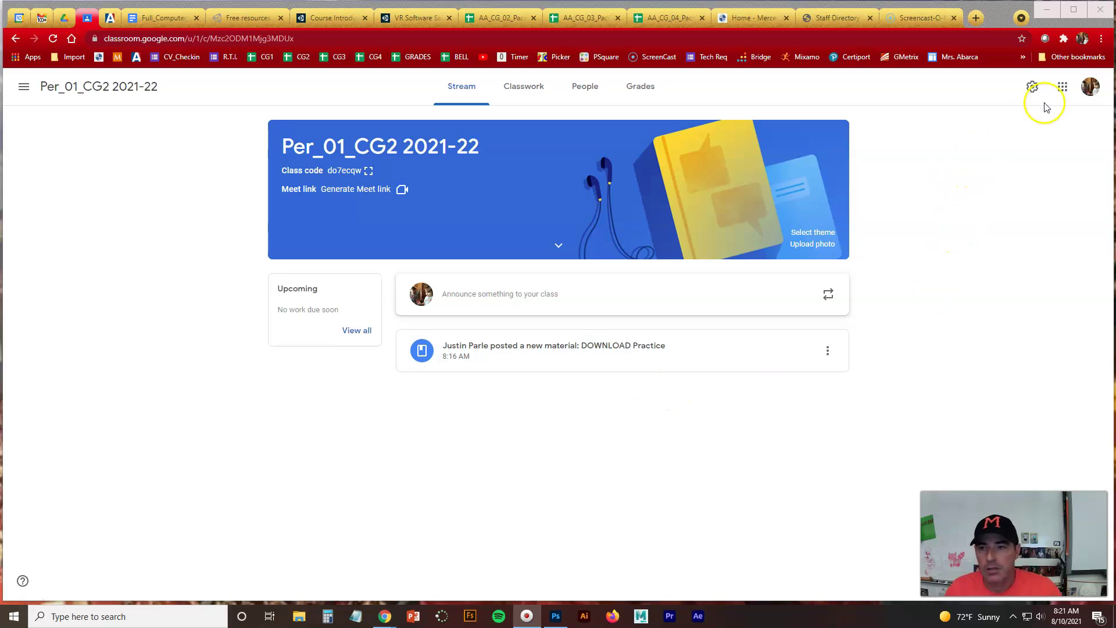
- Open Chrome's Settings page and scroll down to the Advanced section at the bottom
click(1102, 40)
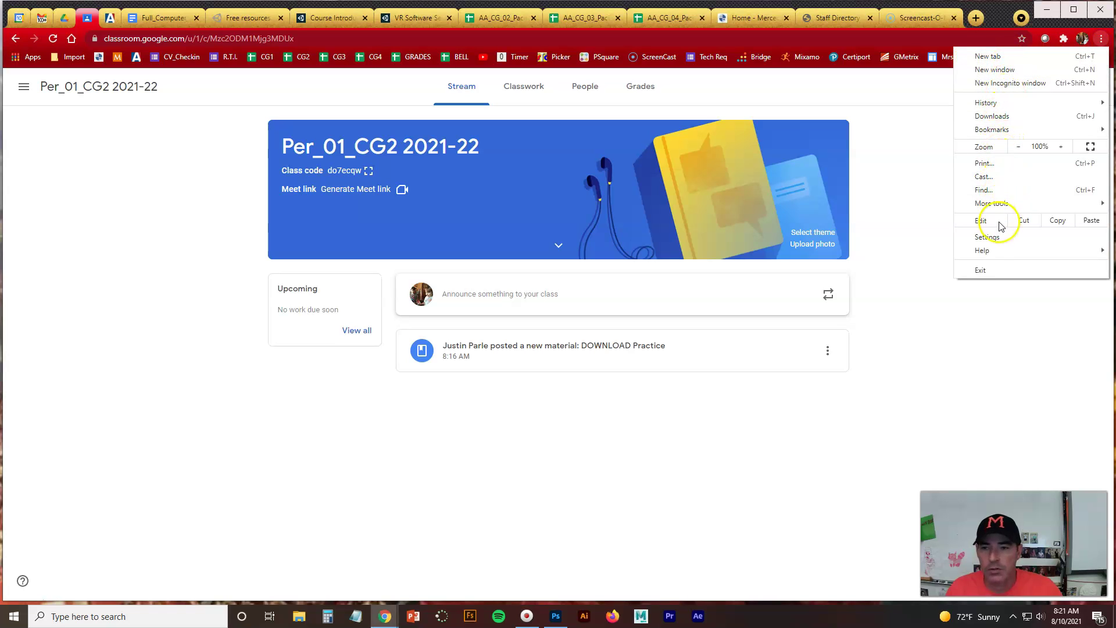
click(989, 237)
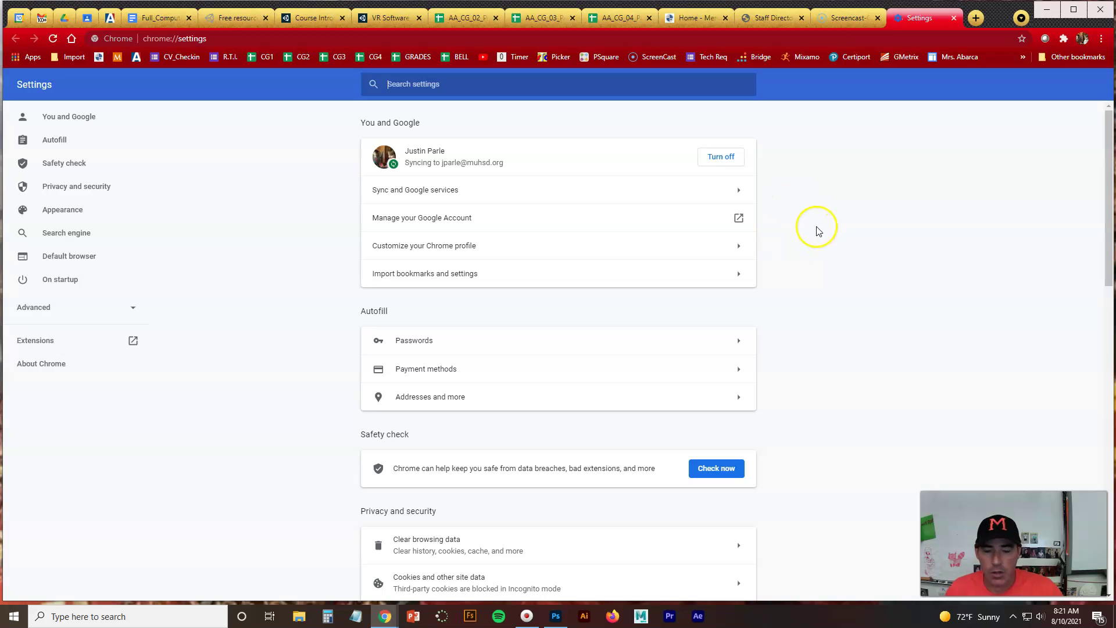
scroll(838, 225, down, 1)
scroll(836, 225, down, 15)
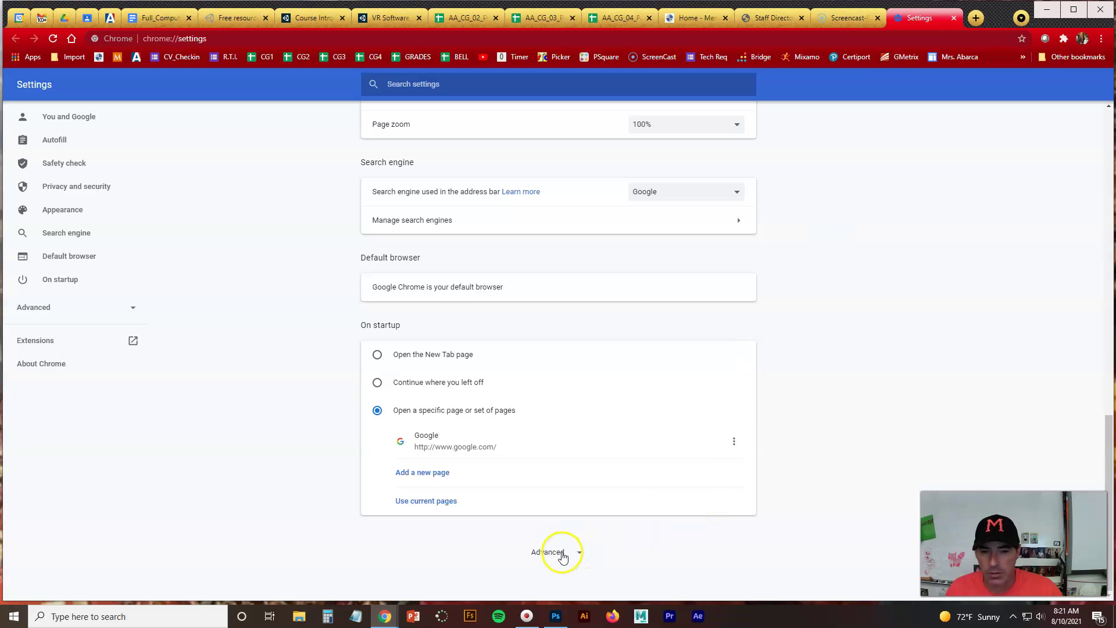
scroll(789, 419, up, 6)
scroll(792, 423, up, 10)
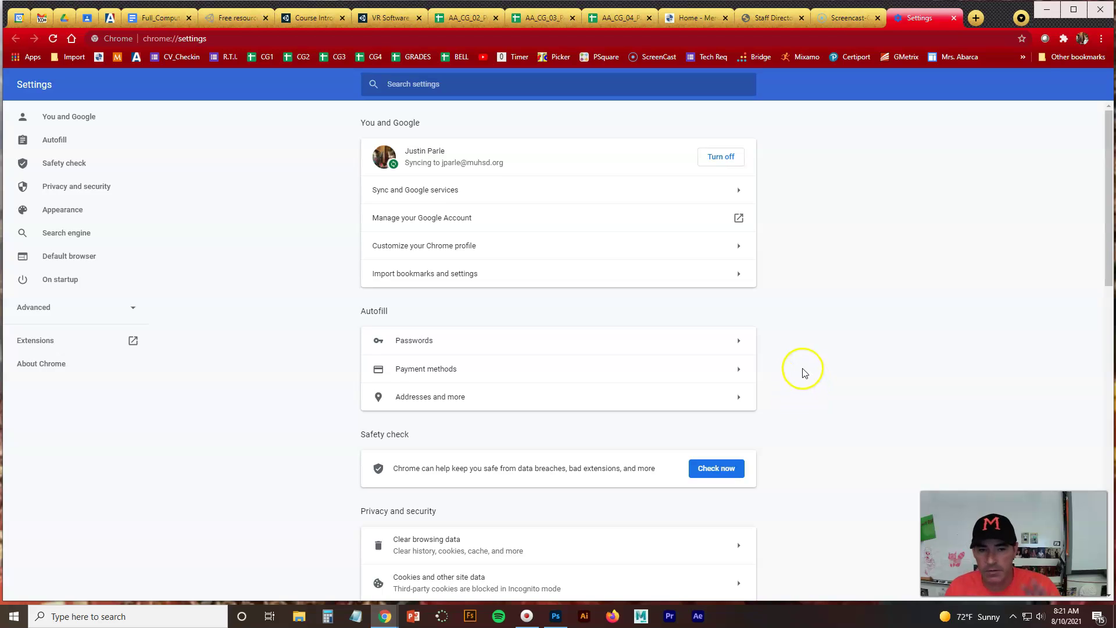
scroll(806, 372, down, 5)
scroll(833, 338, down, 3)
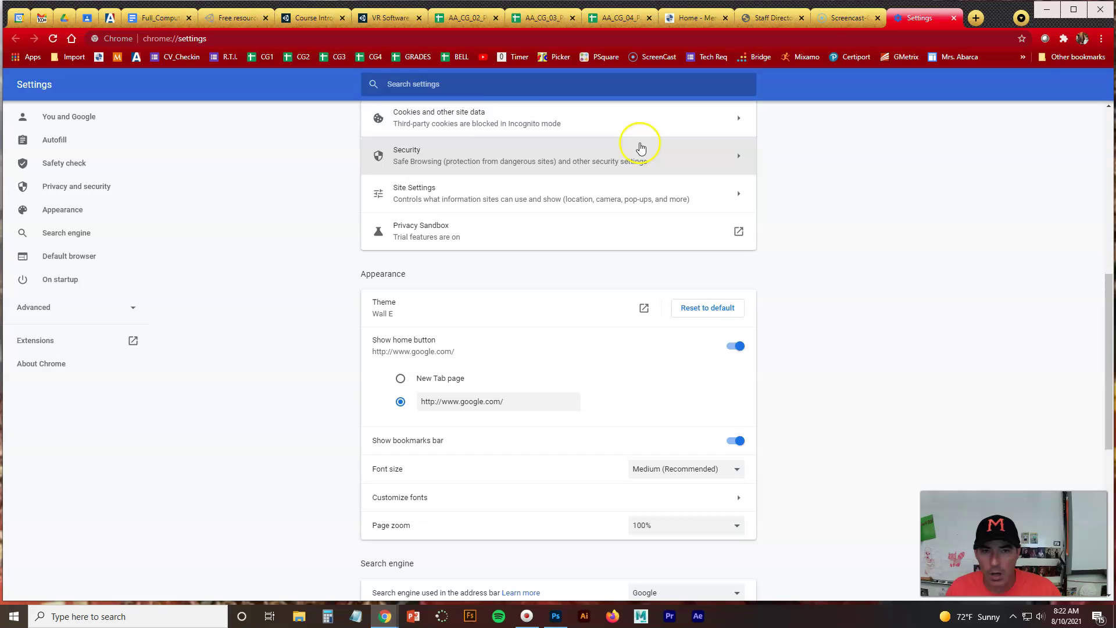
scroll(830, 268, down, 3)
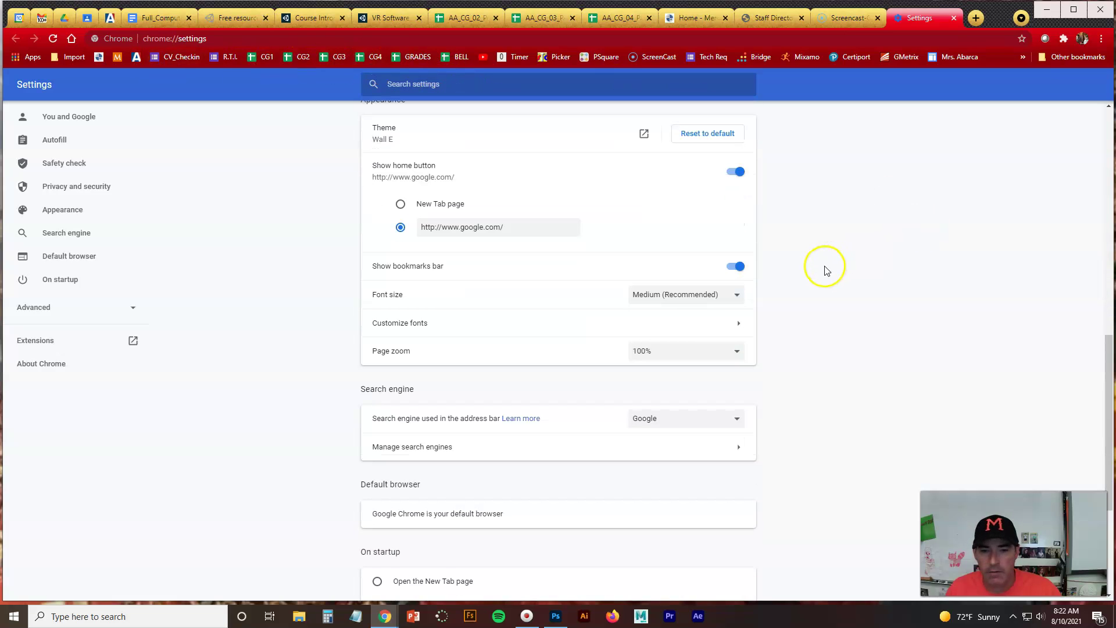
scroll(826, 267, down, 4)
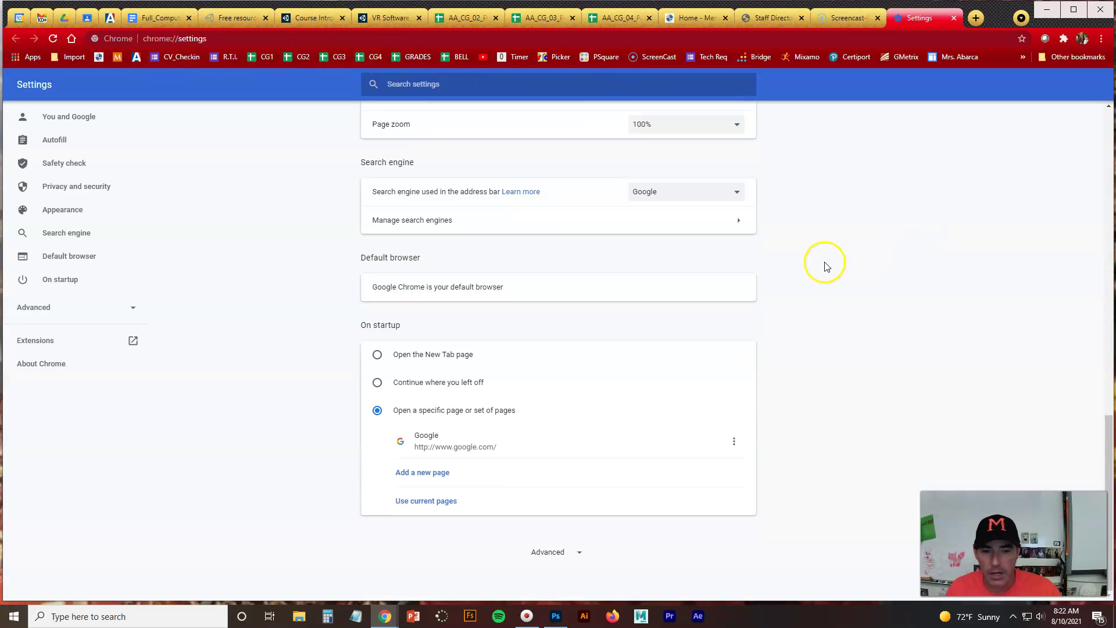
click(558, 552)
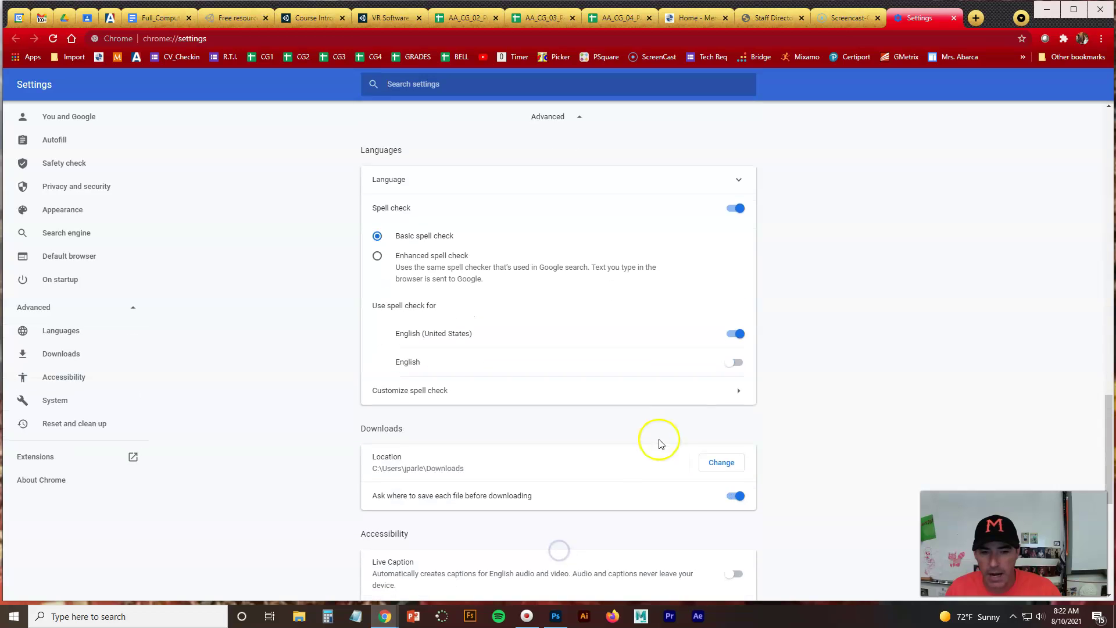
scroll(318, 316, down, 2)
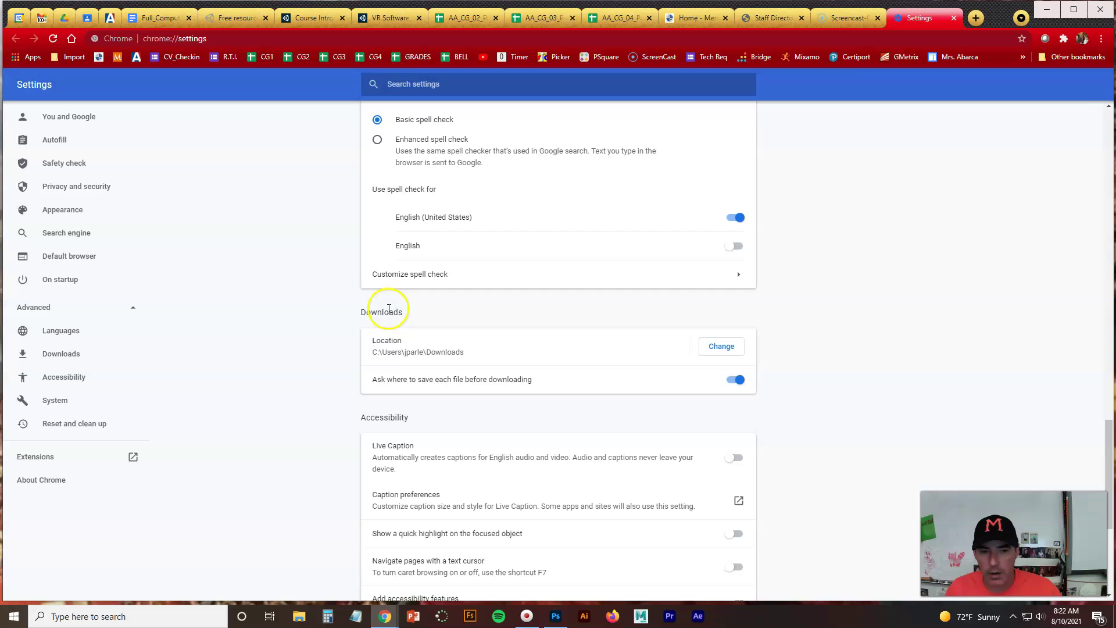
drag(363, 313, 407, 313)
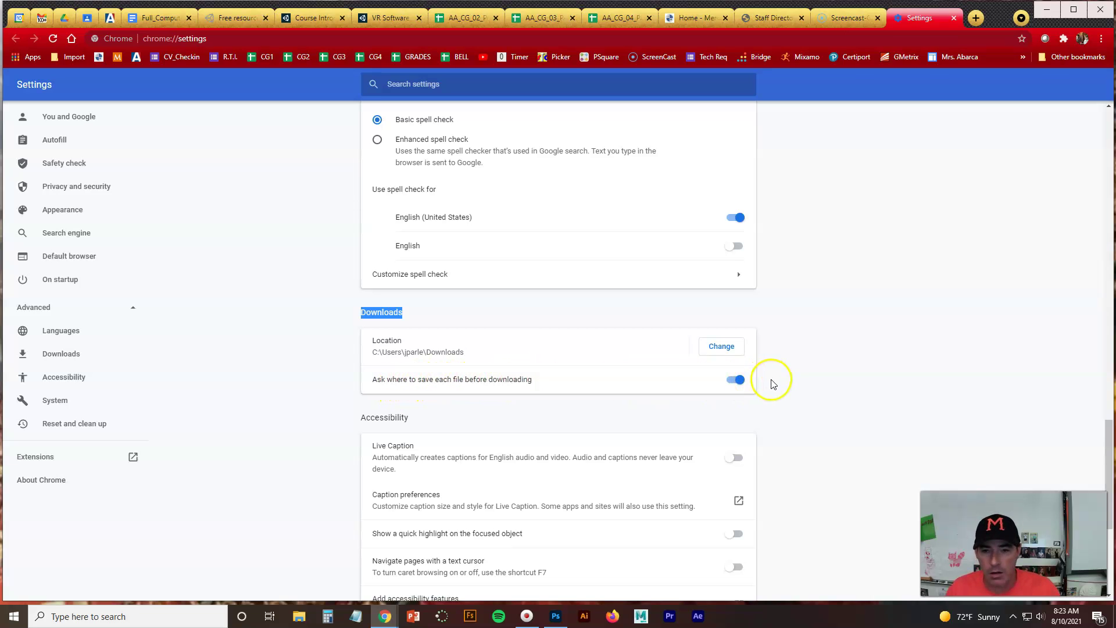
scroll(822, 329, down, 4)
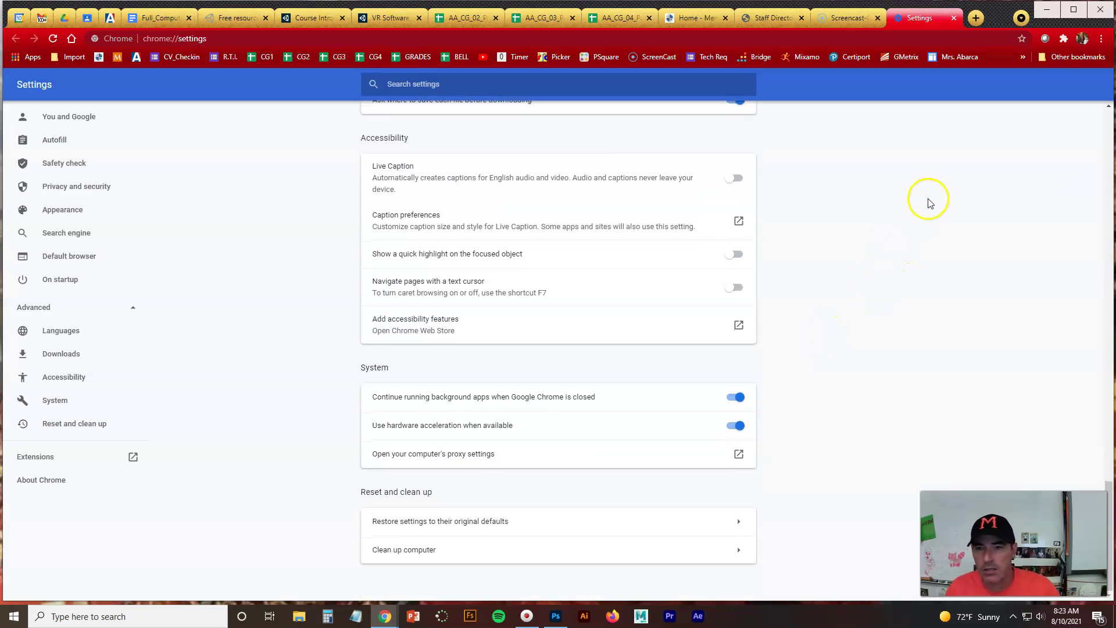
scroll(925, 200, up, 8)
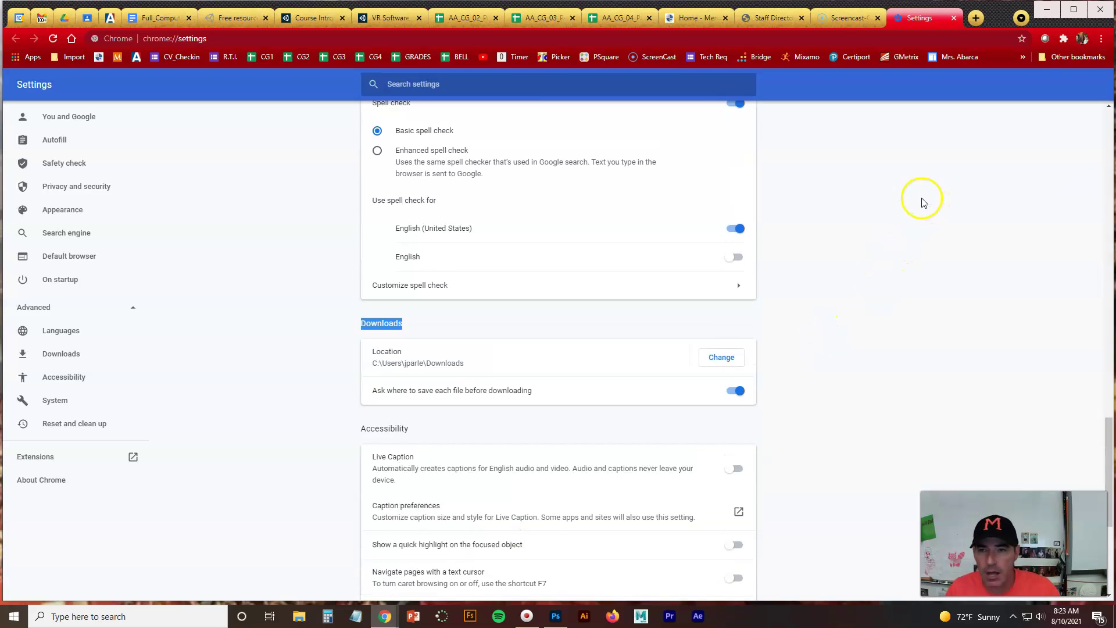
- Close Settings and open the MHS_bear_strong image attached to the DOWNLOAD Practice classwork
click(954, 17)
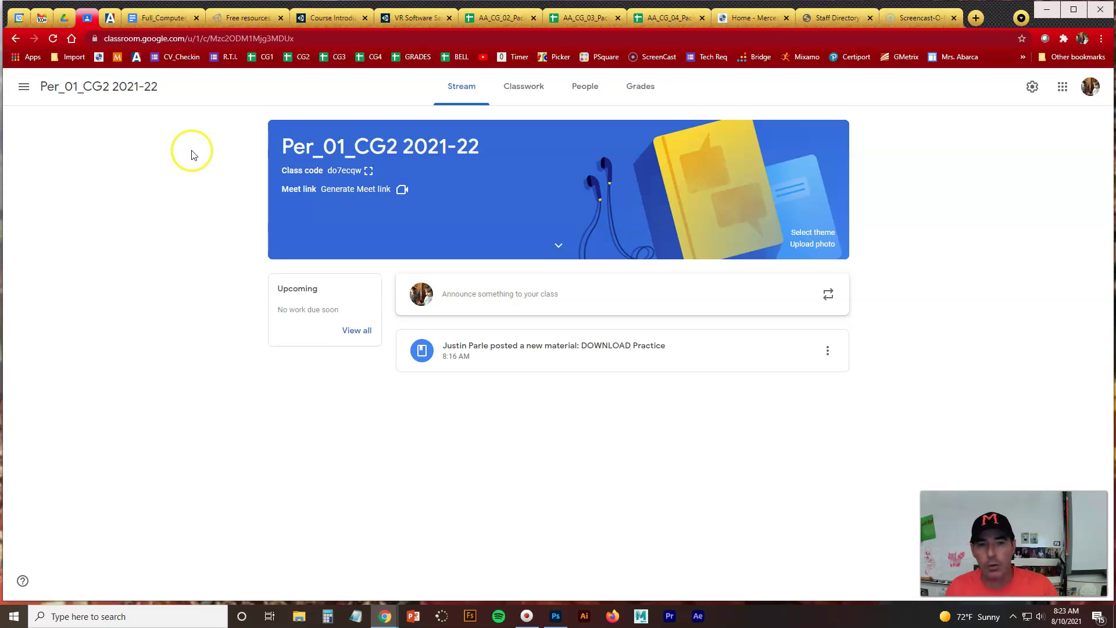
click(522, 88)
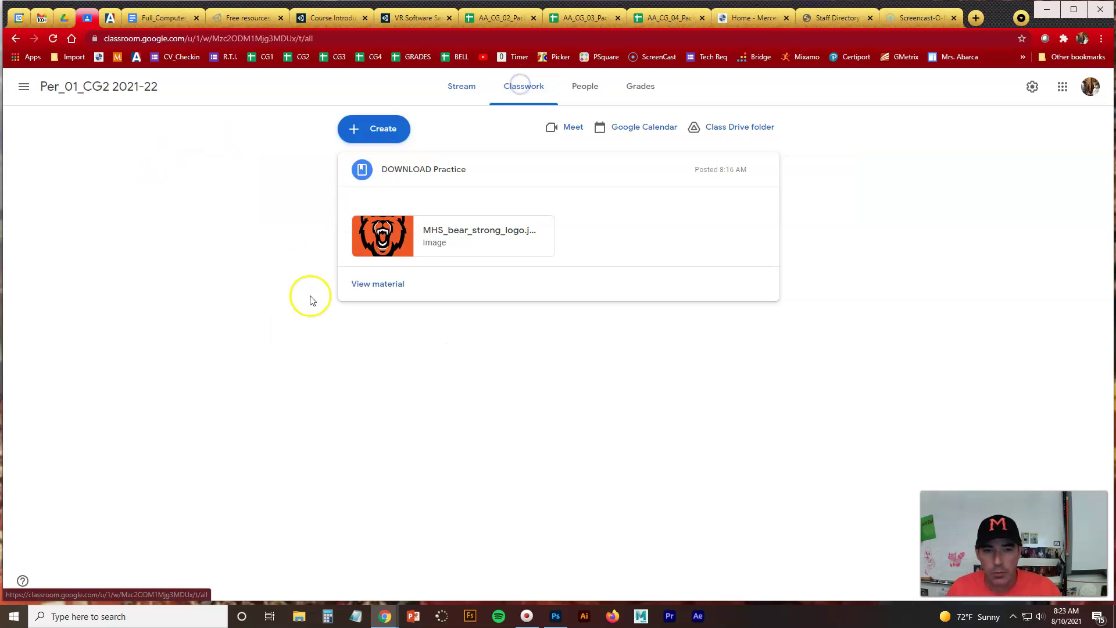
click(403, 244)
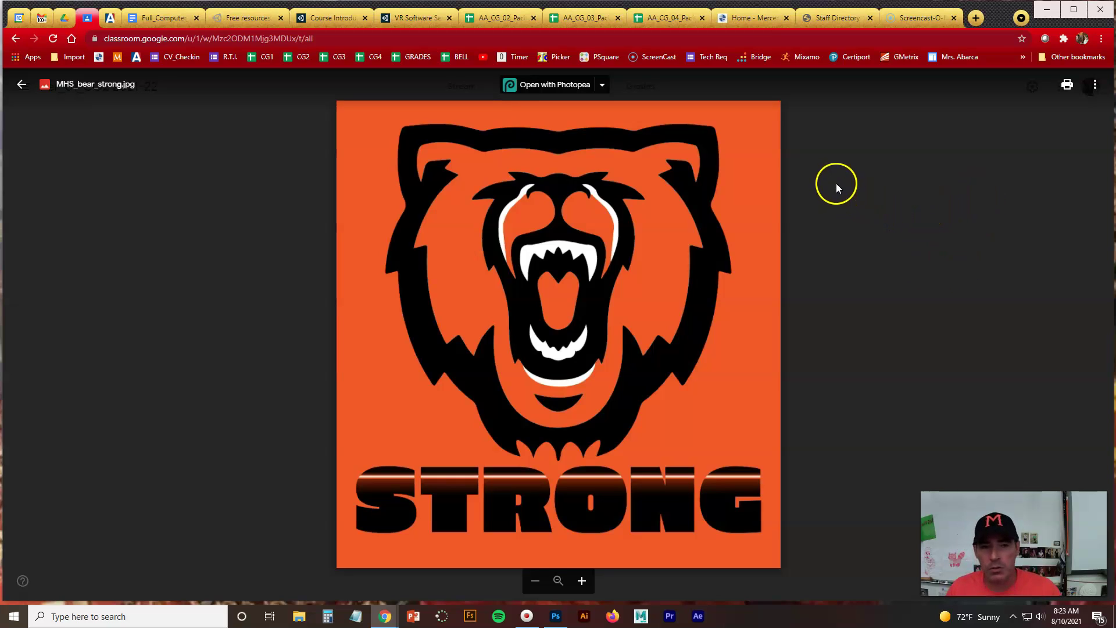
- Open the bear logo in Google Drive and download it to bring up Save As at Downloads
click(1095, 85)
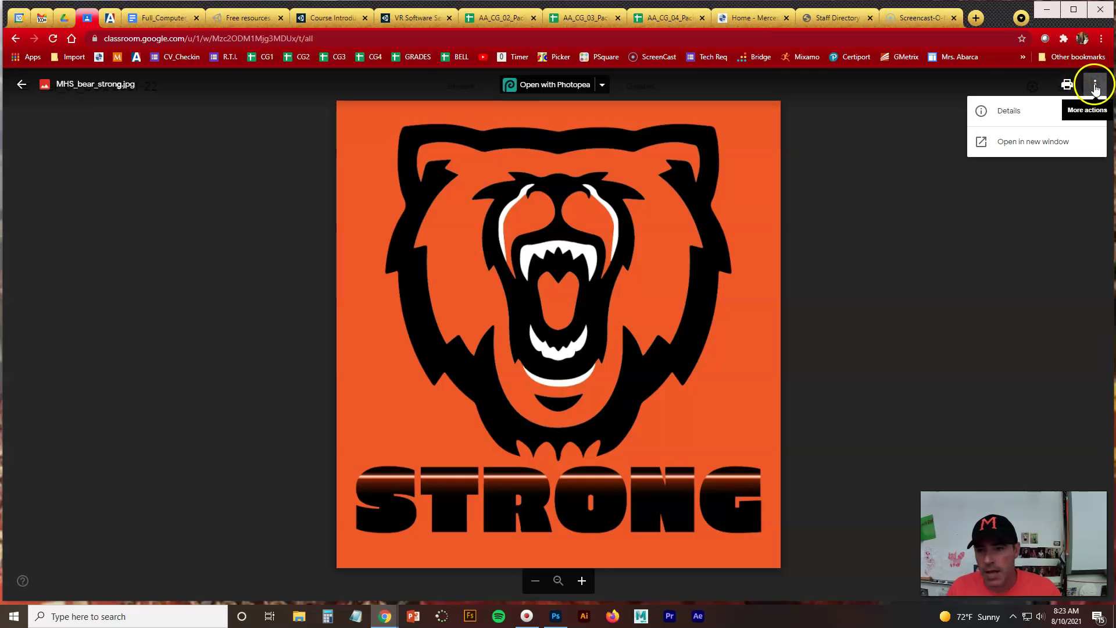
click(1012, 150)
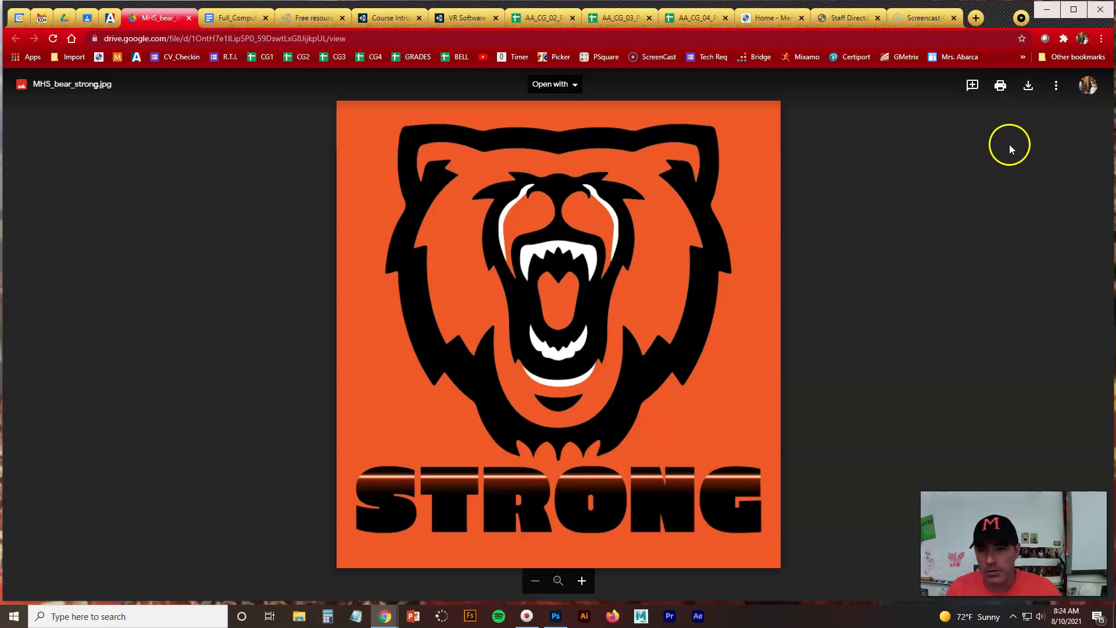
click(1029, 89)
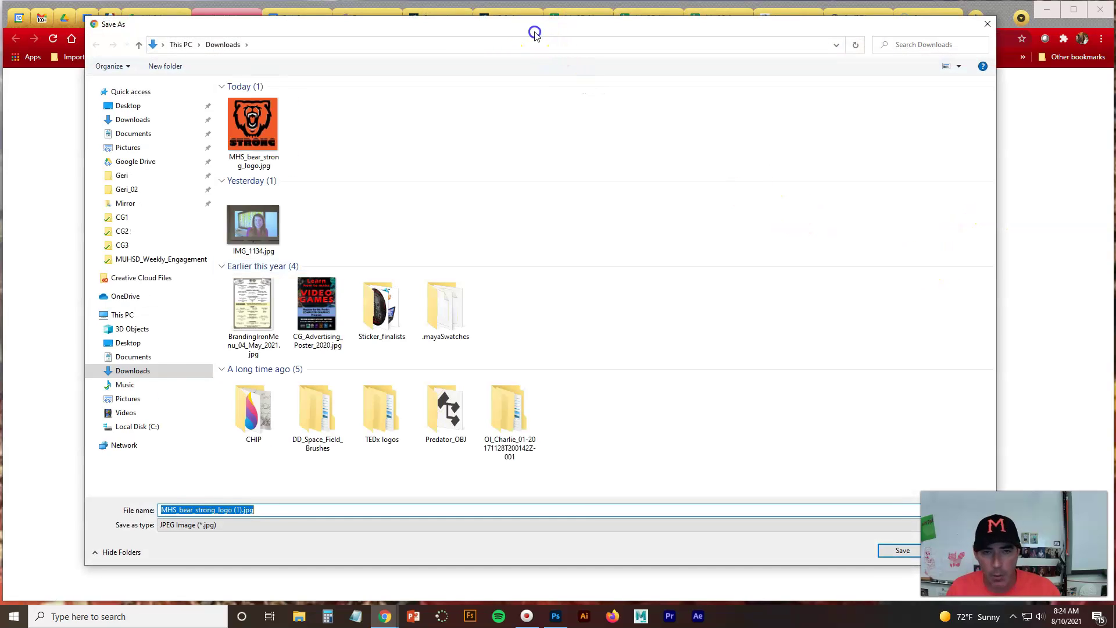
- Create a new folder named CG1 inside Downloads
mouse_move(531, 28)
mouse_down()
mouse_move(556, 27)
mouse_move(546, 33)
mouse_up()
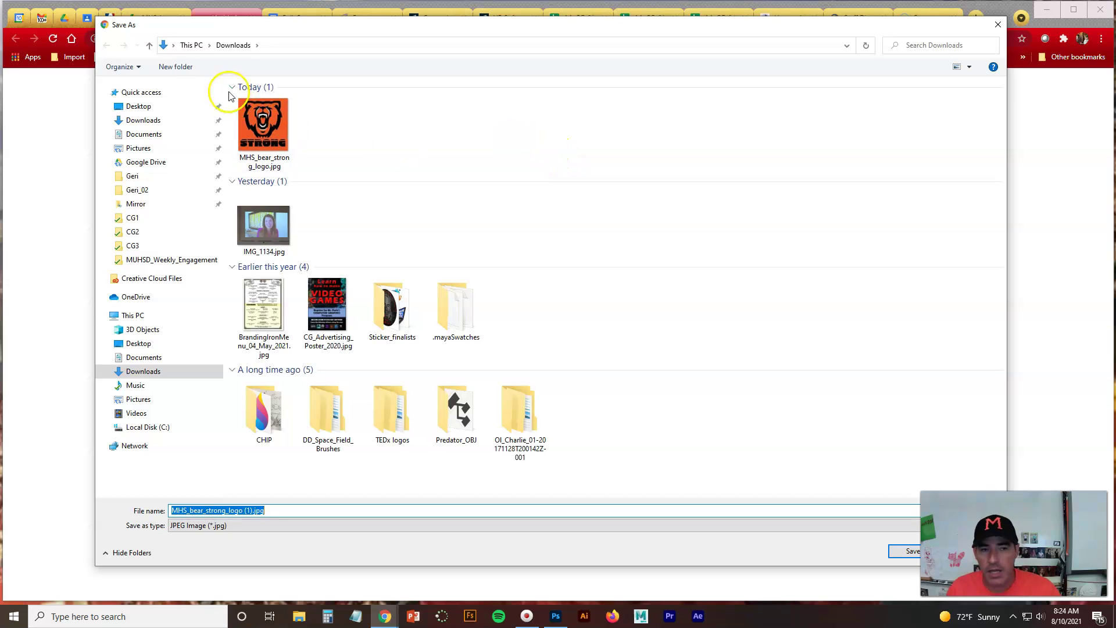
click(177, 72)
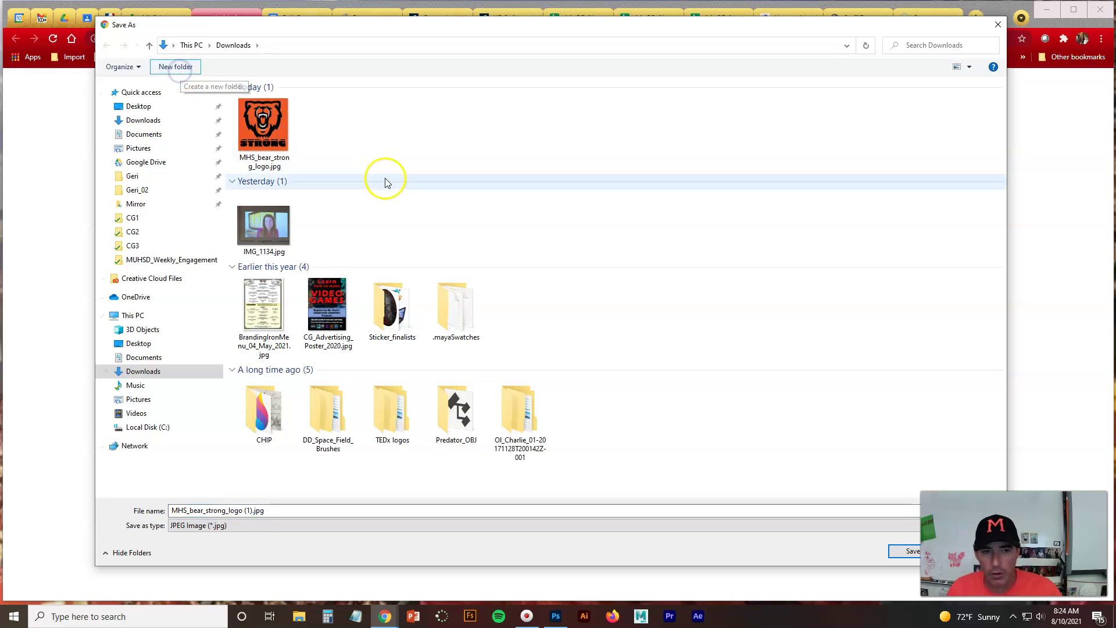
text(CG1)
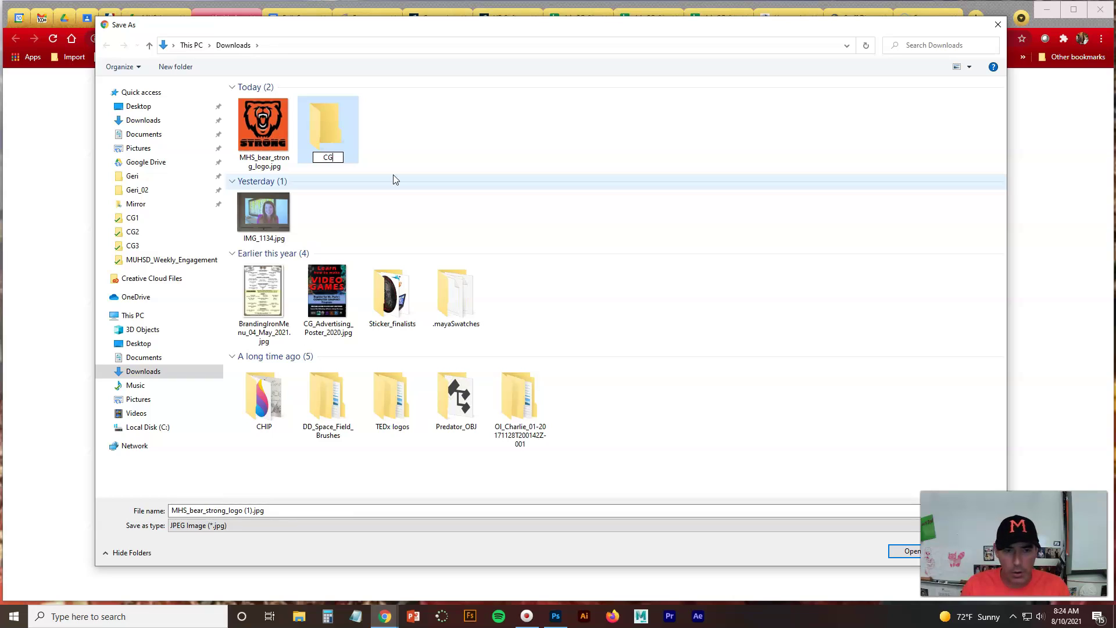
key(BackSpace)
key(BackSpace)
text(Perio)
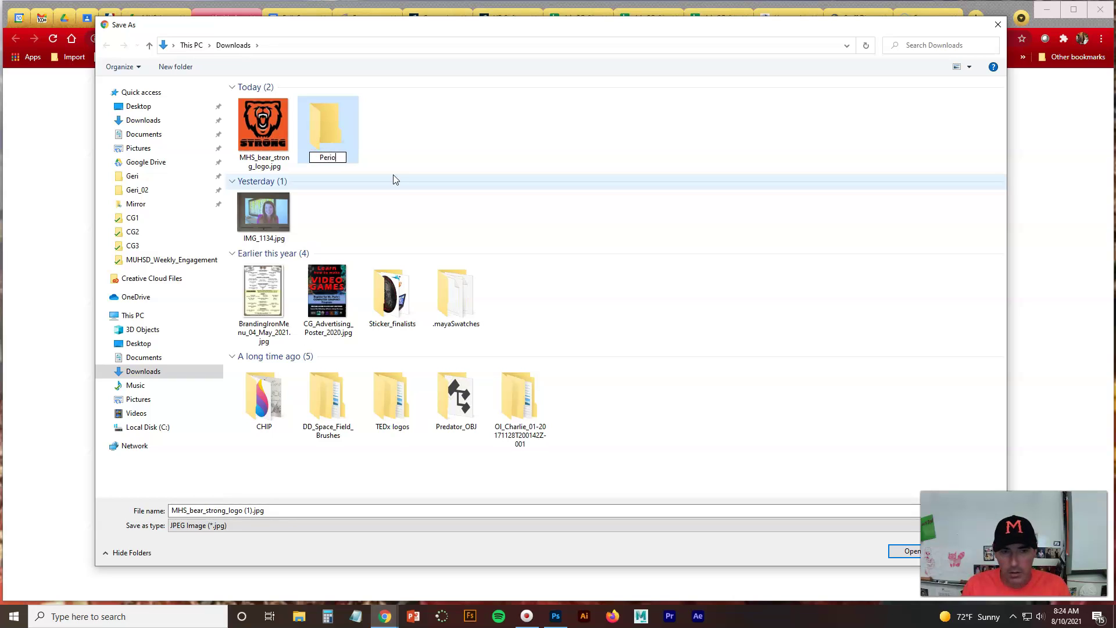
text(d_01_C)
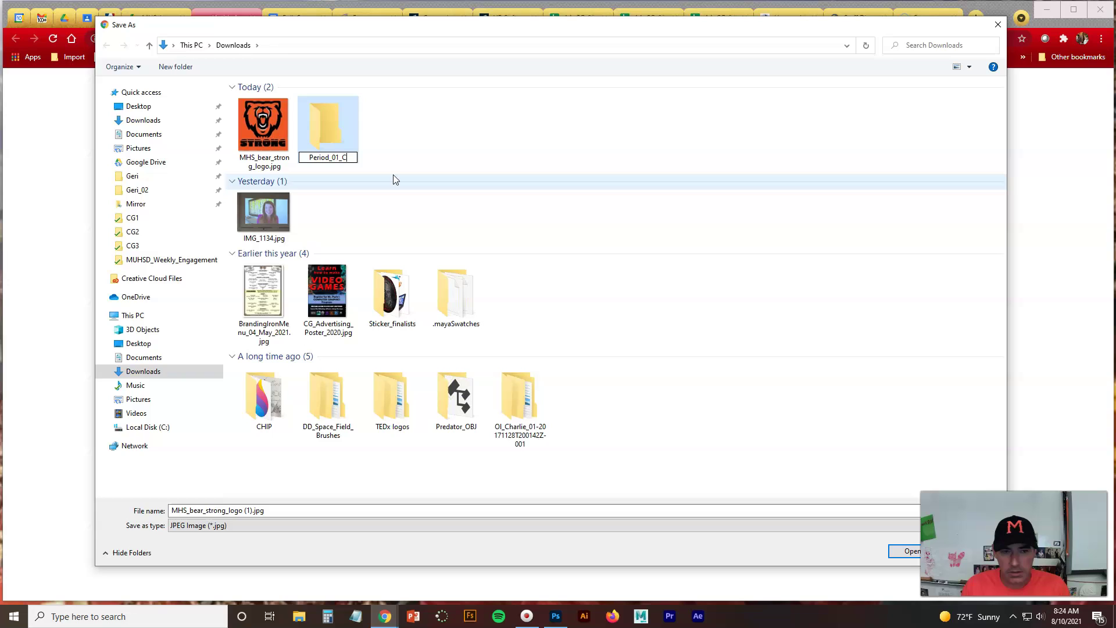
text(G_01)
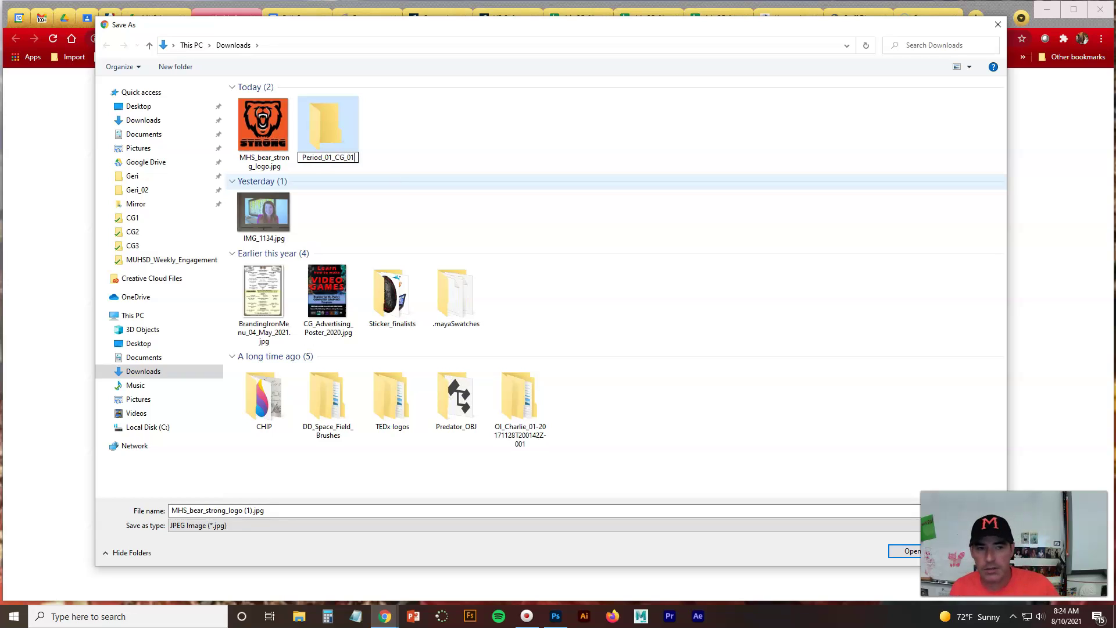
key(BackSpace)
key(BackSpace)
key(BackSpace)
key(BackSpace)
key(BackSpace)
key(BackSpace)
key(BackSpace)
key(BackSpace)
key(BackSpace)
key(BackSpace)
key(BackSpace)
key(BackSpace)
key(BackSpace)
key(BackSpace)
key(BackSpace)
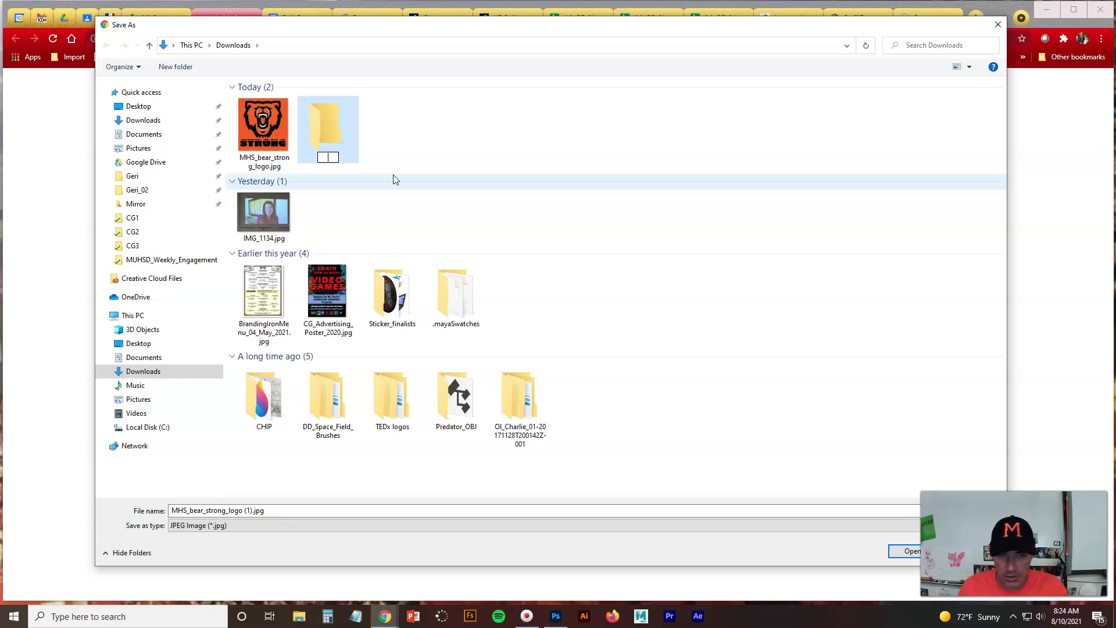
text(CG1)
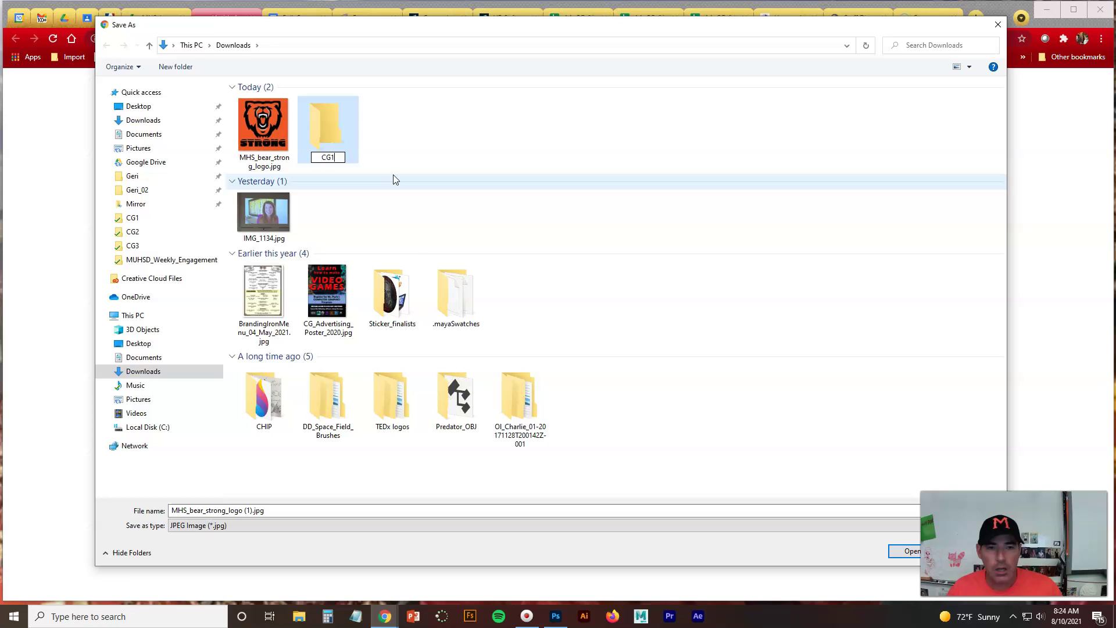
click(418, 234)
- Save MHS_bear_strong_logo (1).jpg into the CG1 folder
click(331, 133)
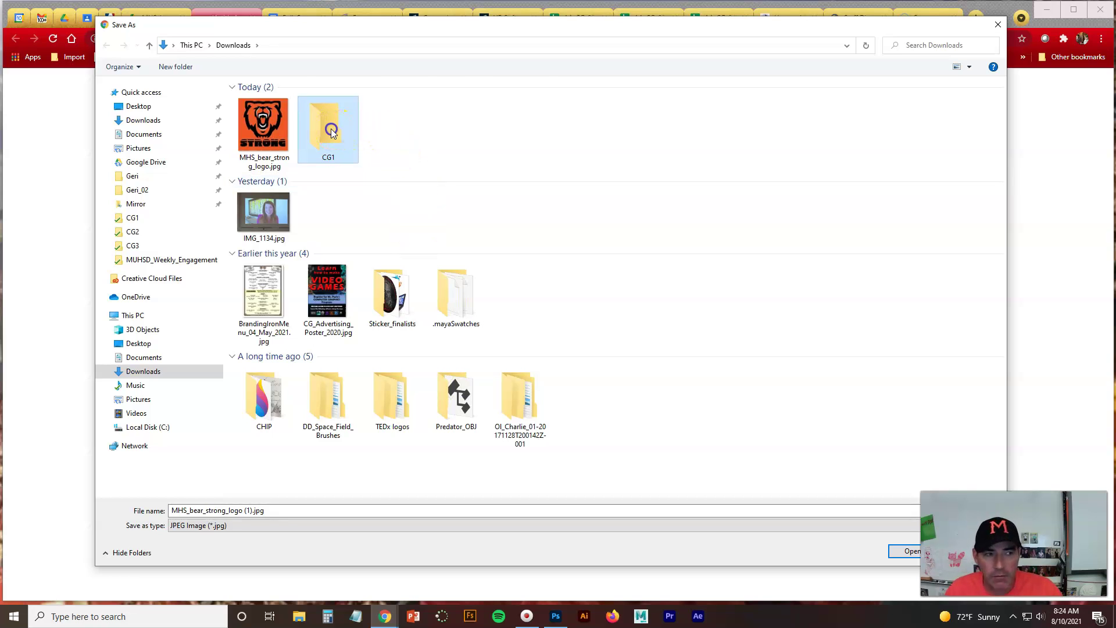
double_click(331, 133)
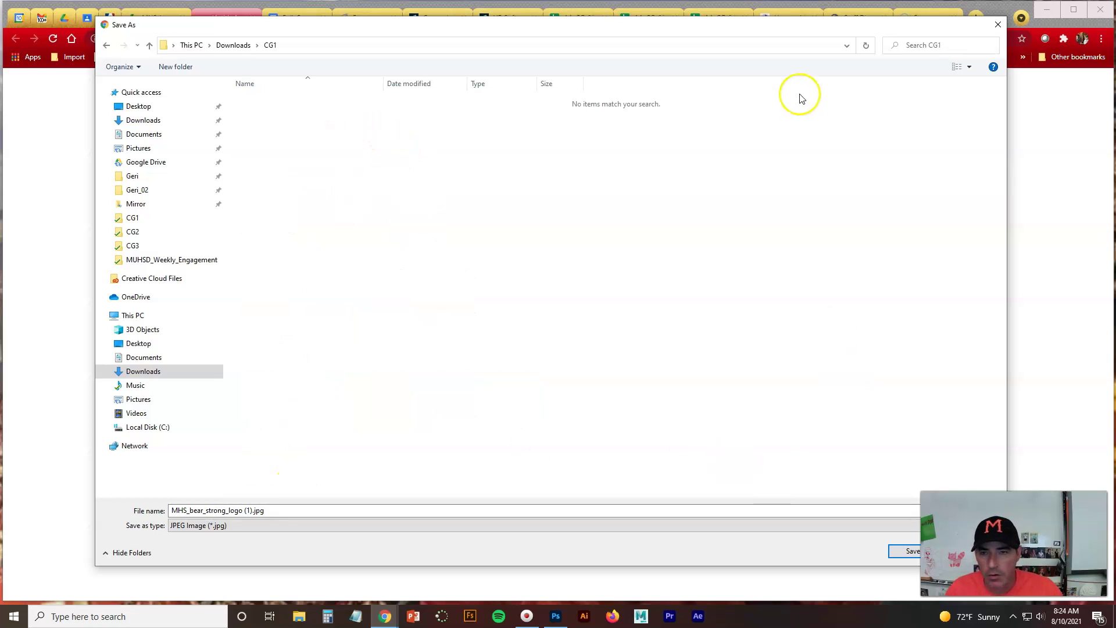
drag(749, 31, 718, 29)
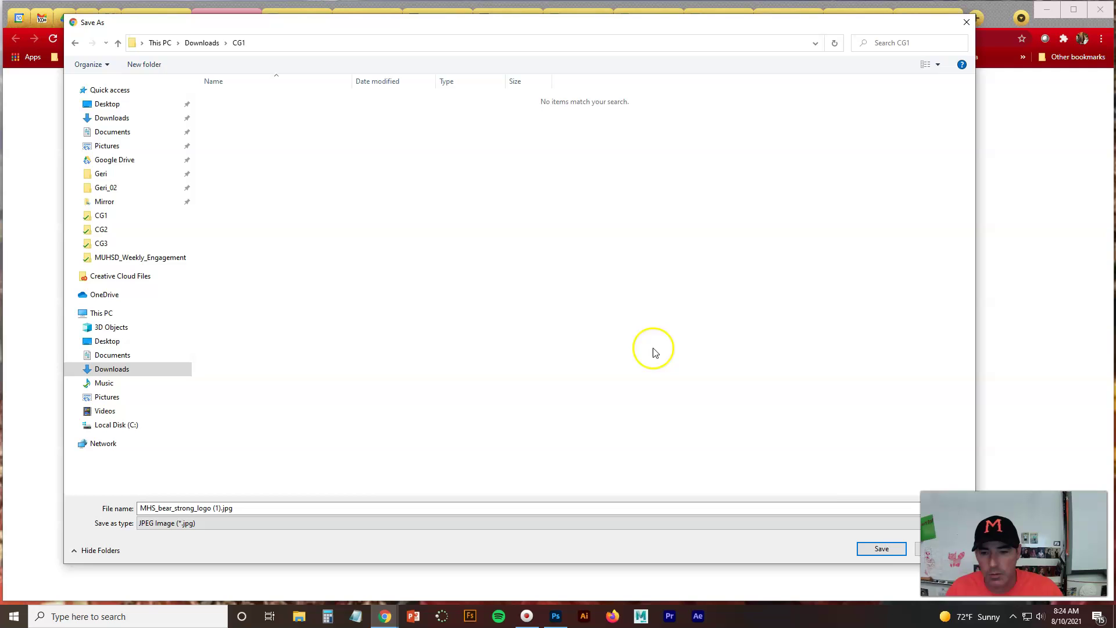
click(879, 548)
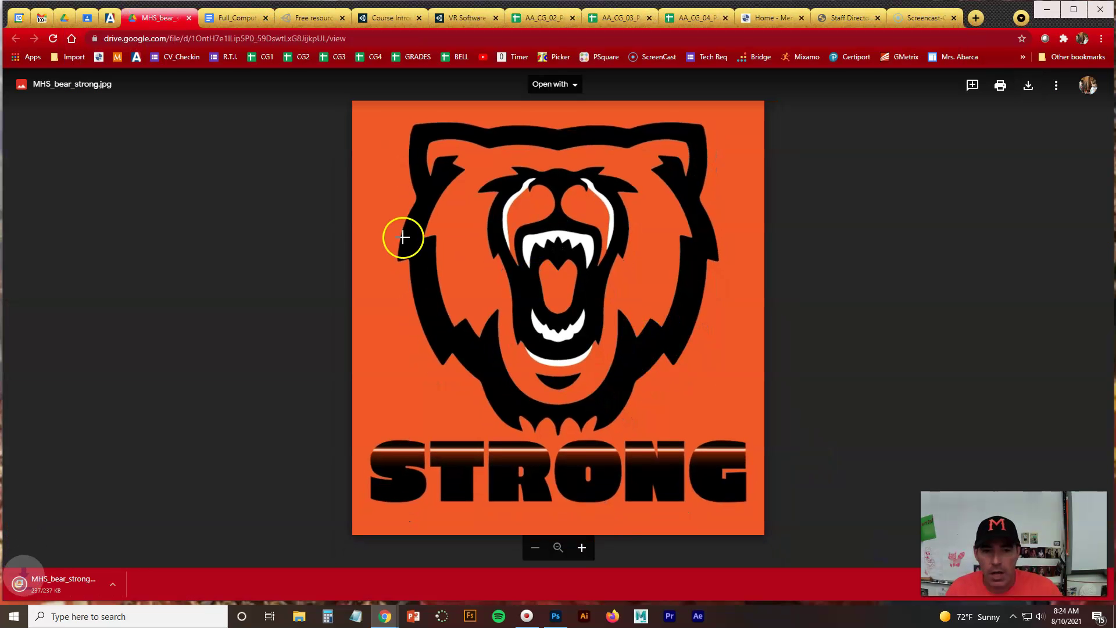
- In File Explorer, open Downloads > CG1 and select the saved MHS_bear_strong_logo (1).jpg
click(301, 618)
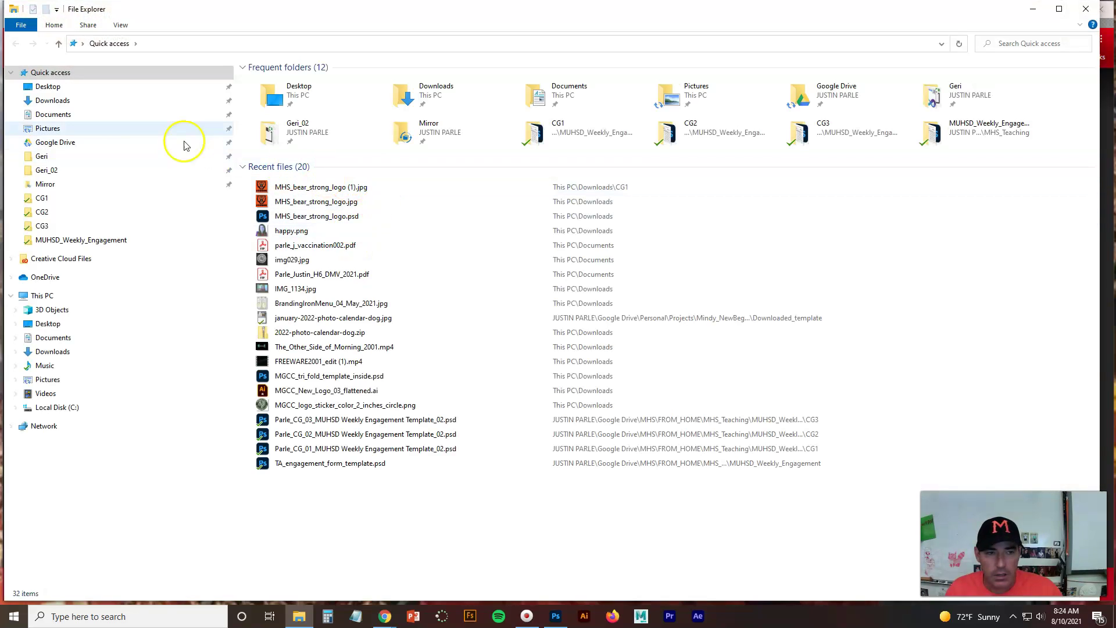
click(52, 102)
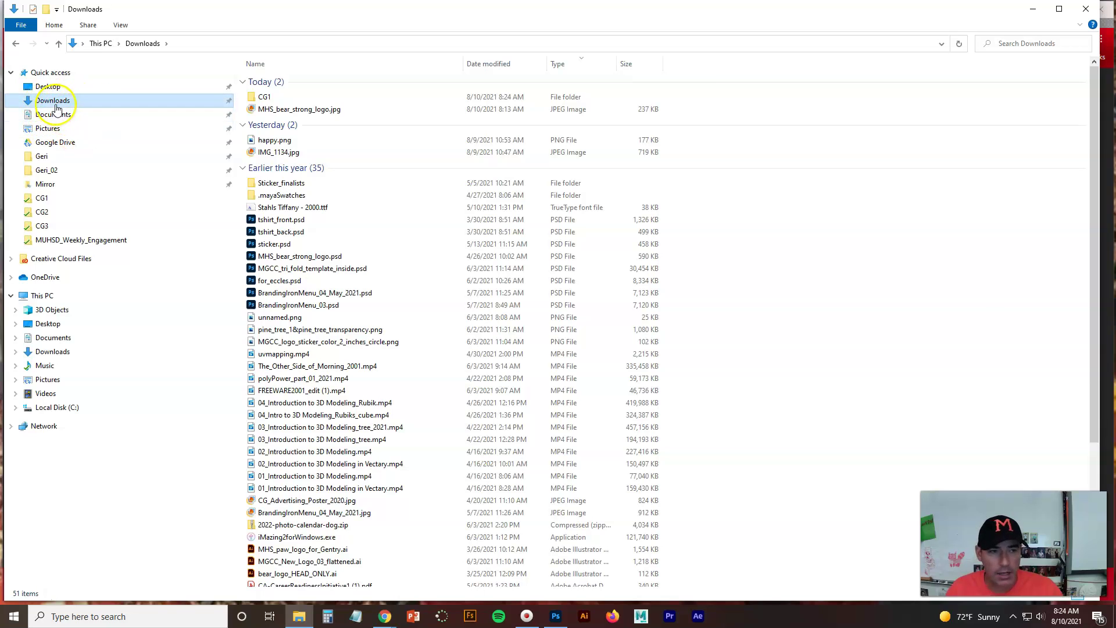
double_click(262, 97)
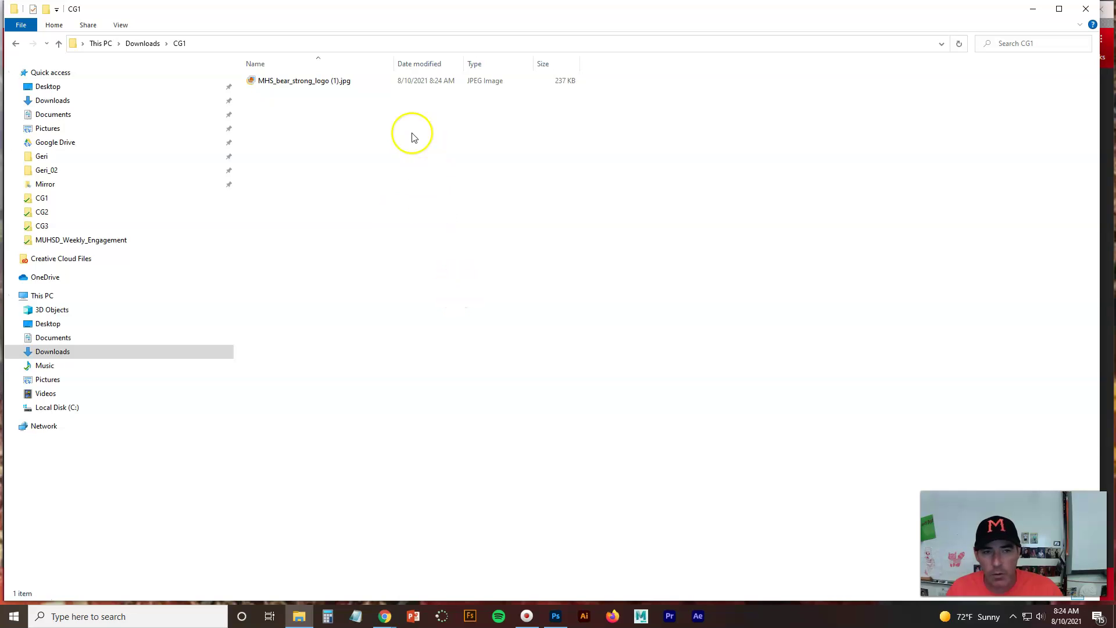
click(301, 82)
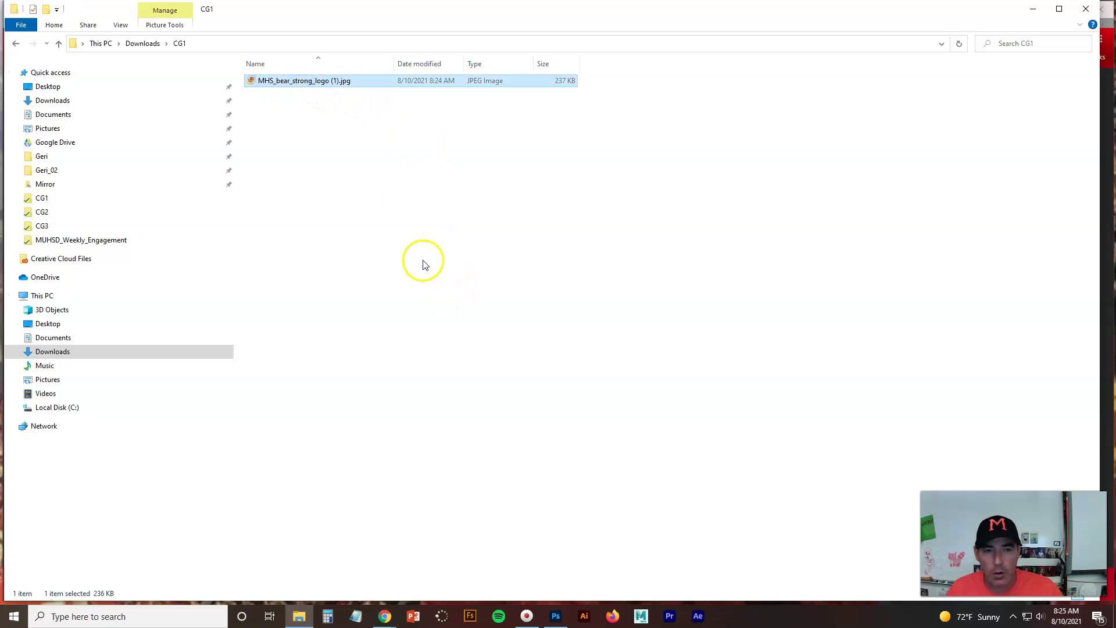